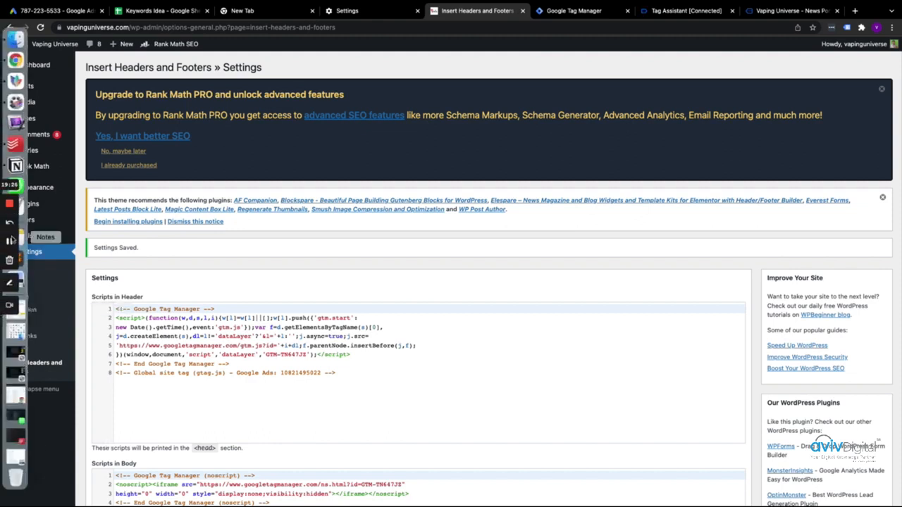
left_click(10, 240)
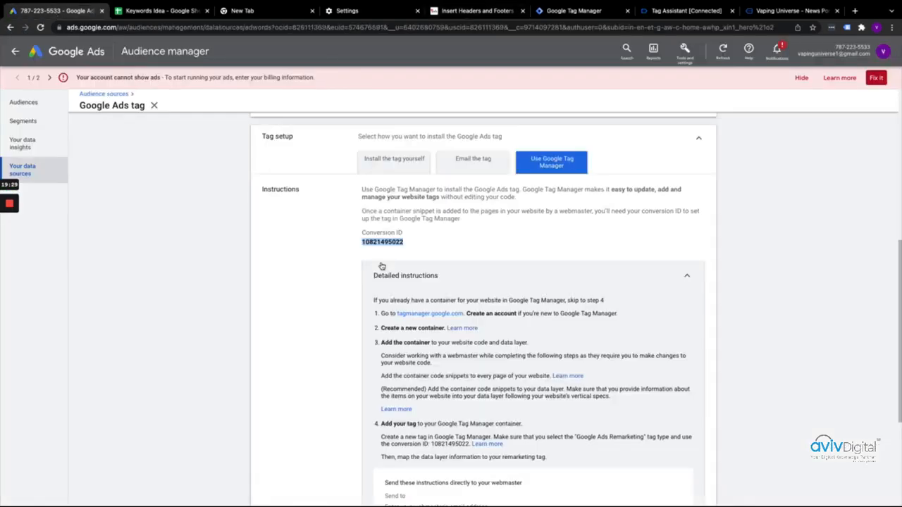
scroll(399, 327, "down", 3)
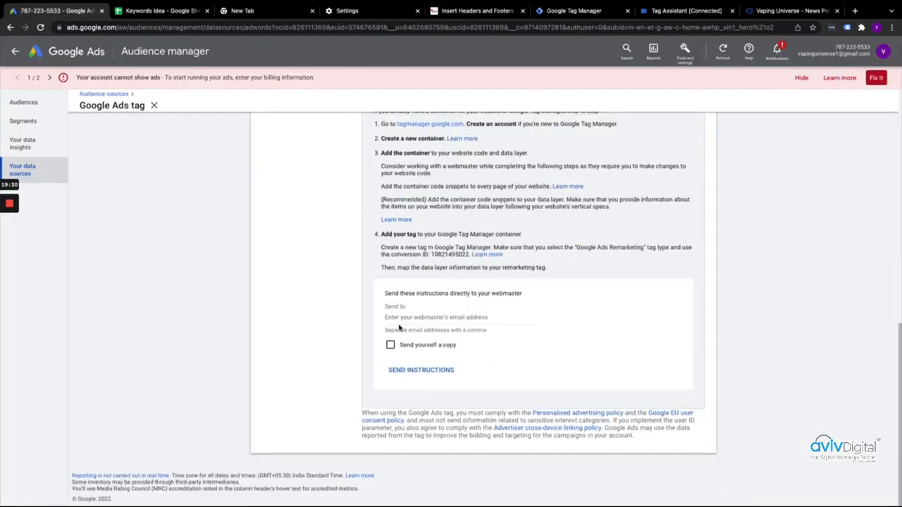
scroll(399, 327, "up", 7)
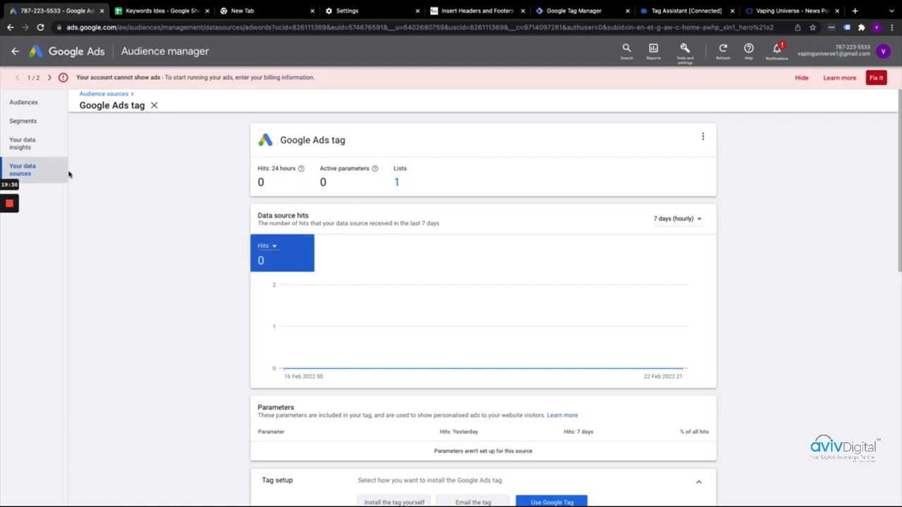
Step: Go from the data insights to the data segments and start a new website visitors segment
left_click(24, 146)
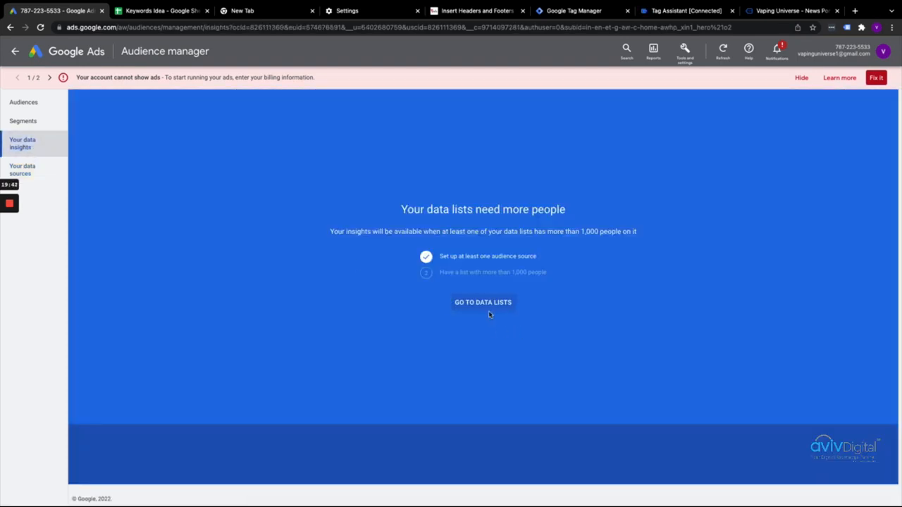
left_click(485, 303)
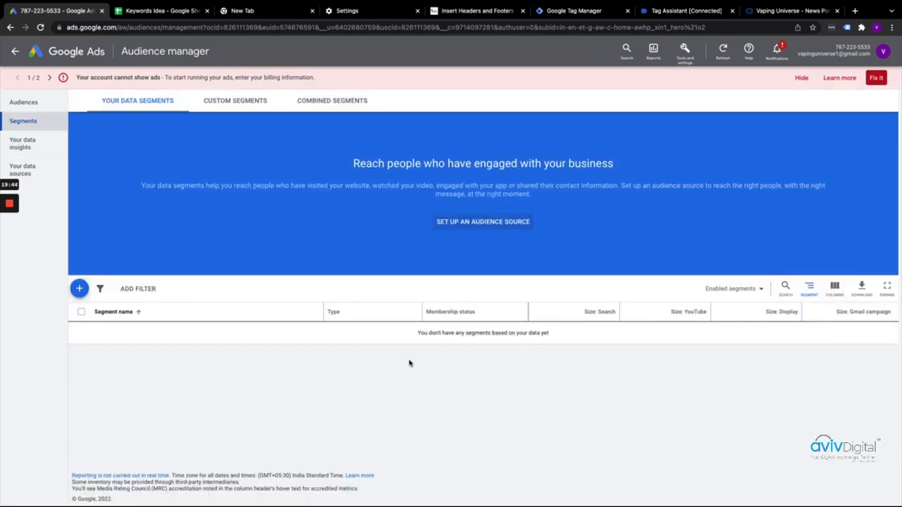
left_click(81, 290)
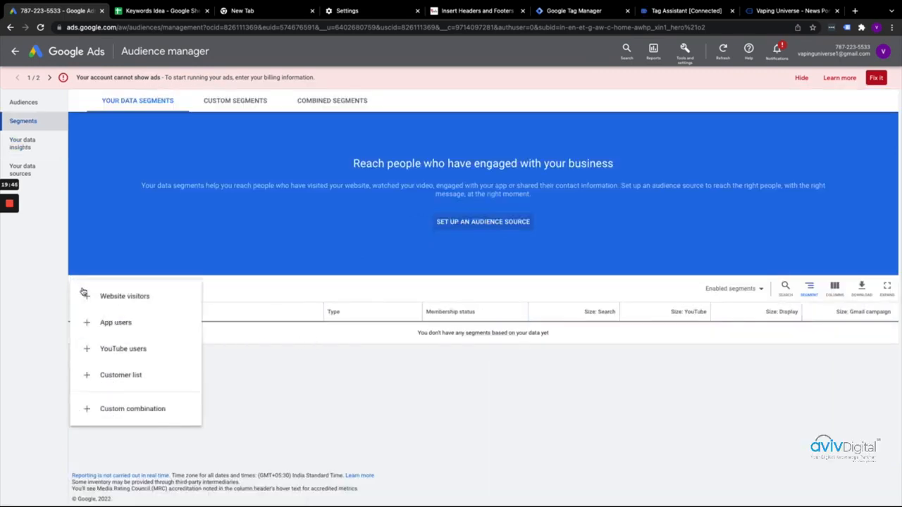
left_click(127, 297)
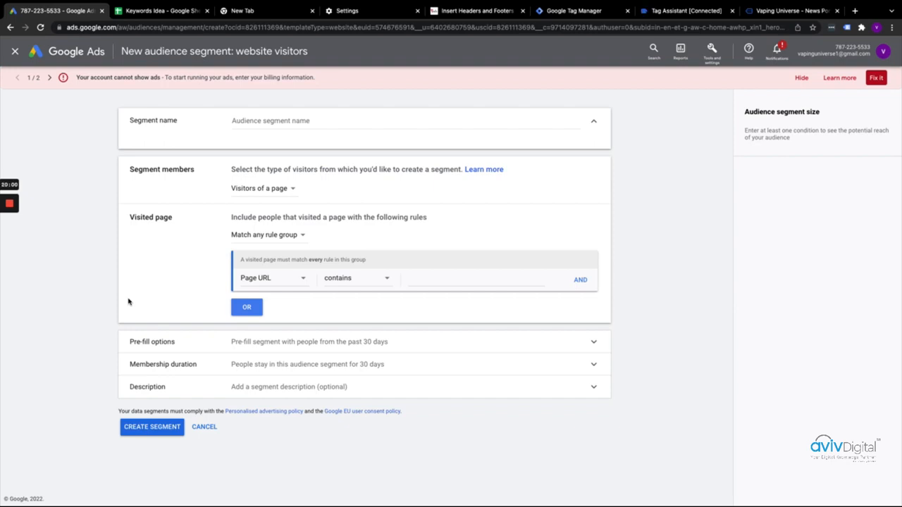
Step: Name the new audience segment "Website Visitor"
left_click(264, 117)
type("We")
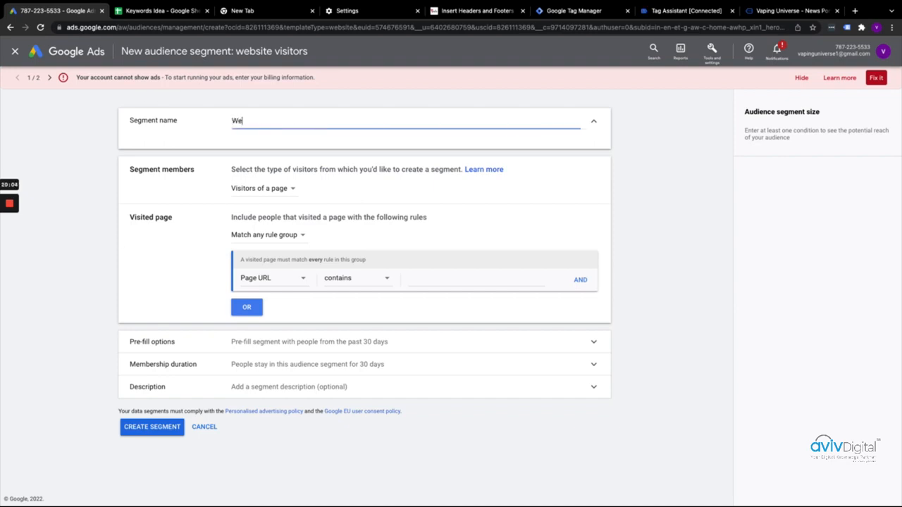
type("bsite Visitor")
Step: Set the segment members to visitors of a page who did not visit another page
left_click(266, 190)
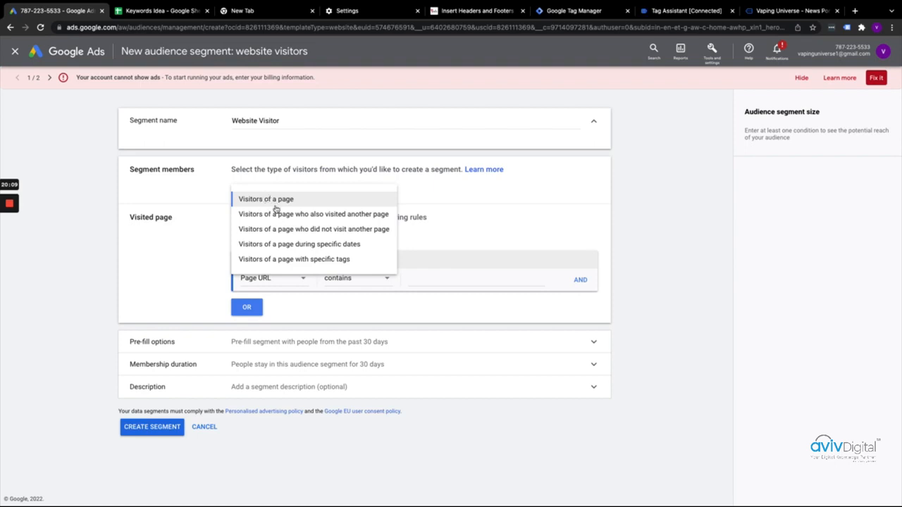
left_click(280, 204)
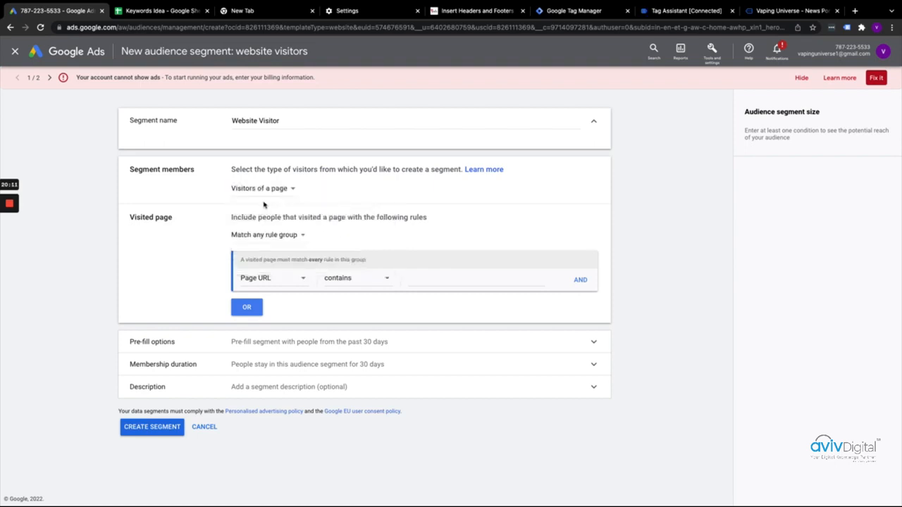
left_click(275, 191)
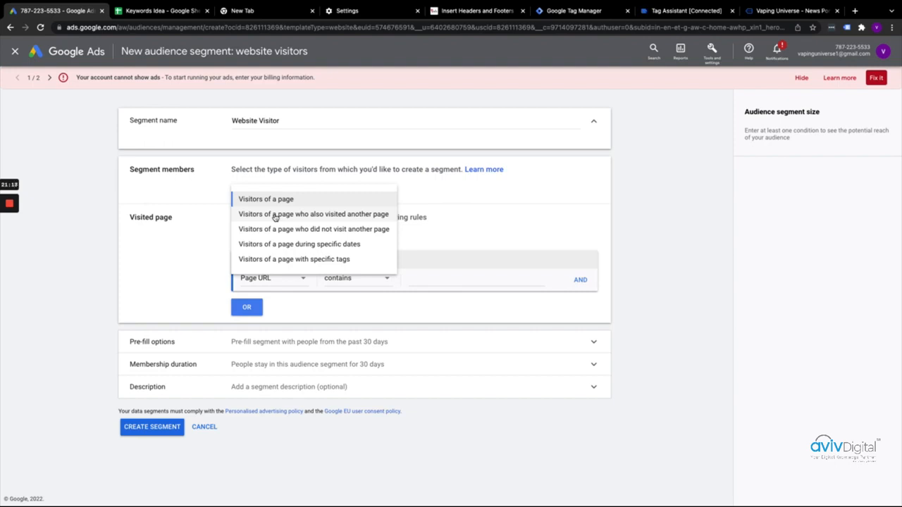
left_click(319, 230)
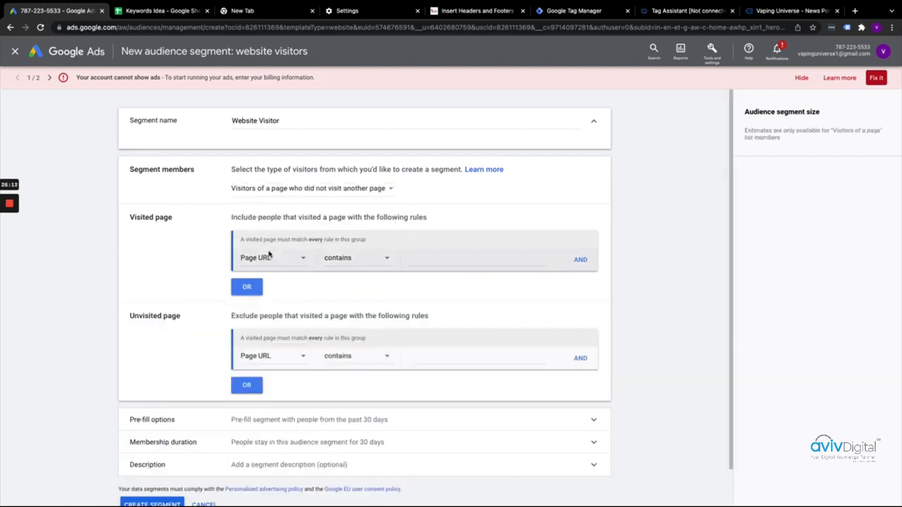
Step: Set the visited page rule to match a Page URL with the "contains" condition
left_click(303, 260)
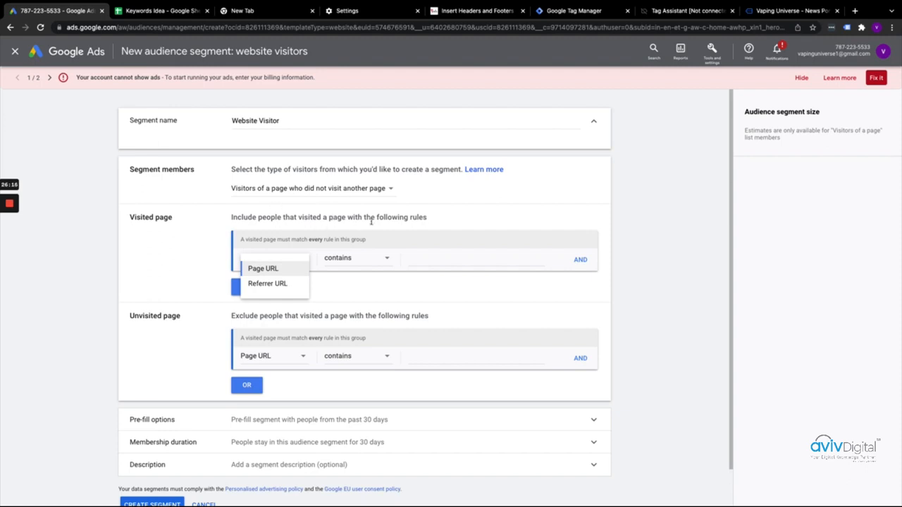
left_click(279, 270)
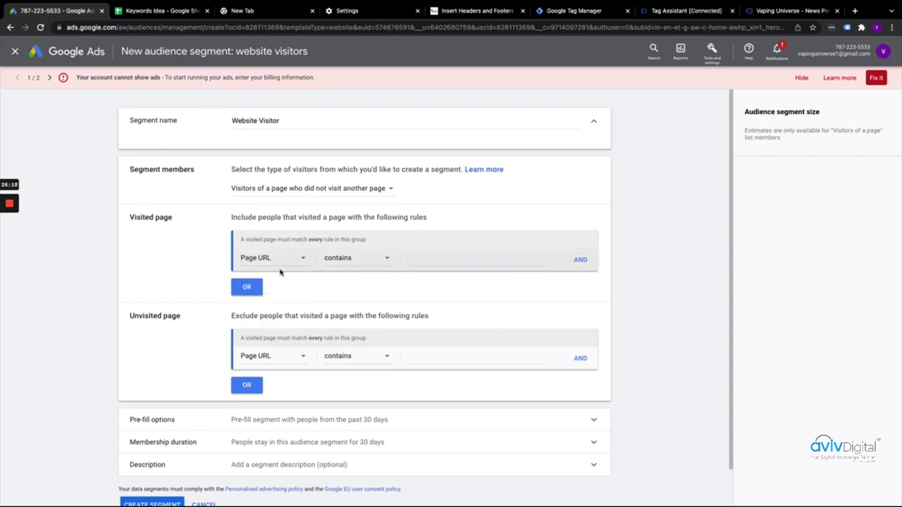
left_click(346, 262)
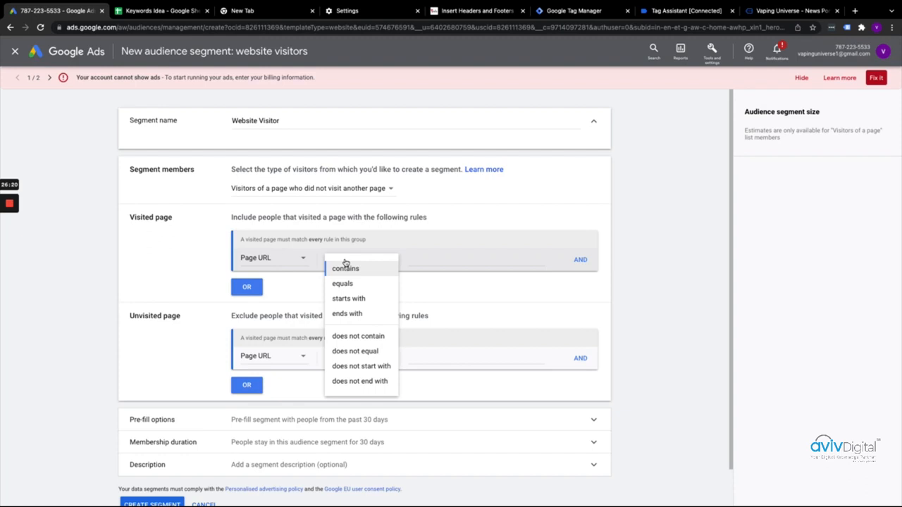
left_click(345, 269)
left_click(424, 260)
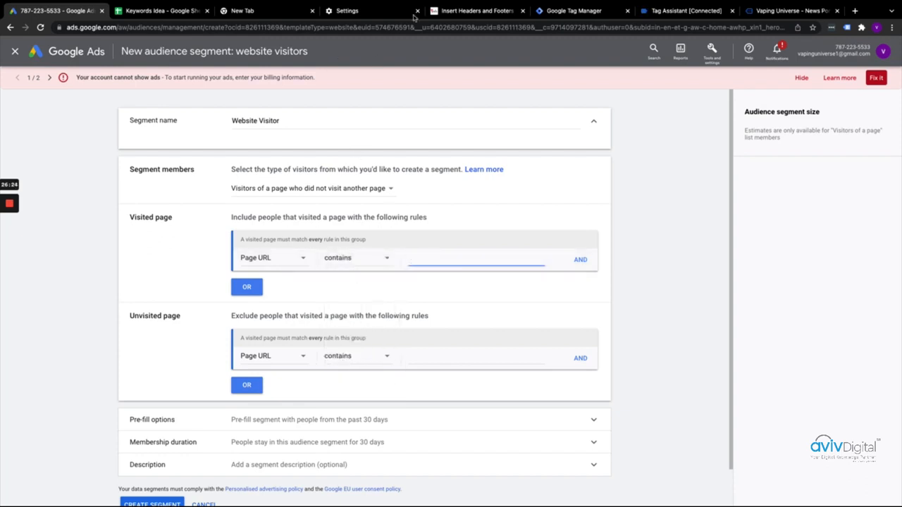
Step: Switch to the Vaping Universe website and copy its base address without the debug parameter
left_click(346, 11)
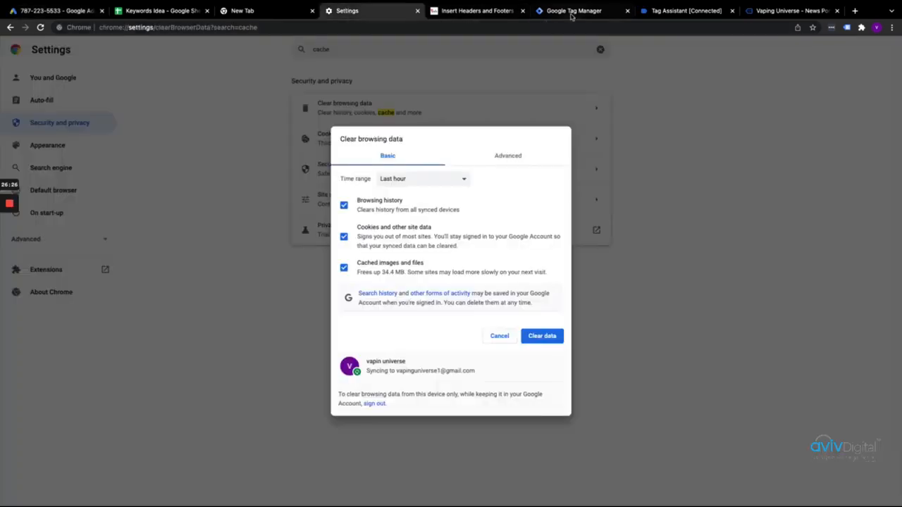
left_click(571, 12)
left_click(689, 11)
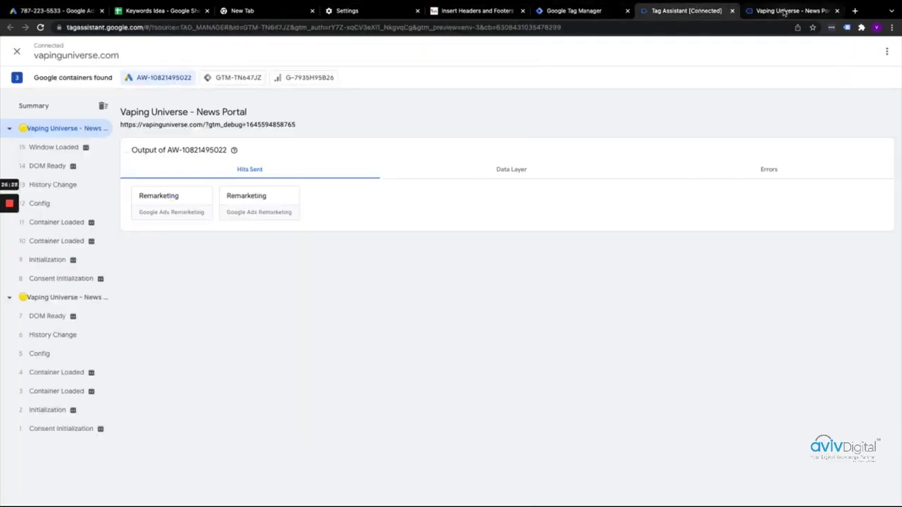
left_click(783, 11)
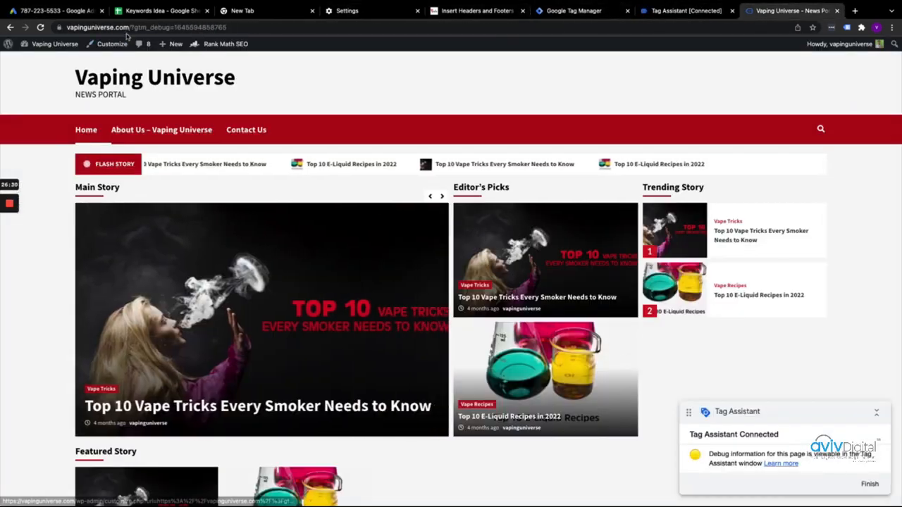
left_click_drag(130, 27, 68, 27)
key("ctrl+c")
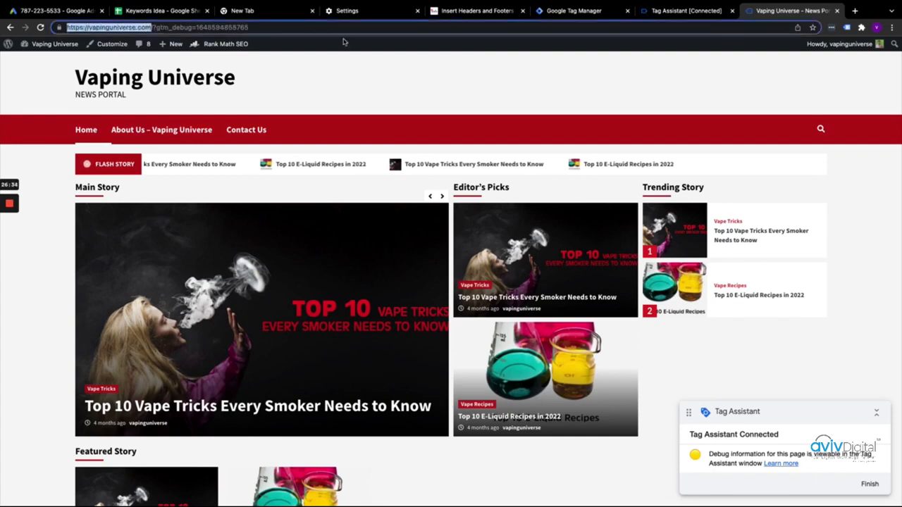
left_click(460, 12)
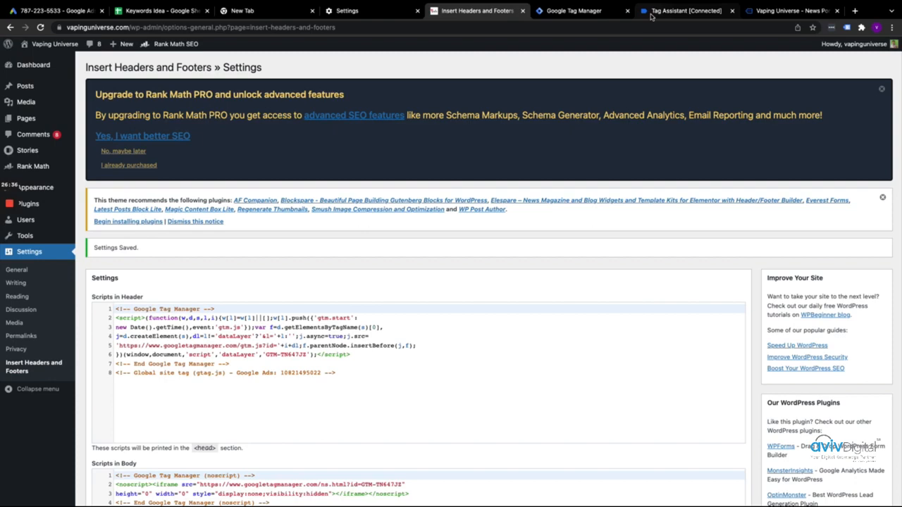
left_click(560, 12)
left_click(53, 11)
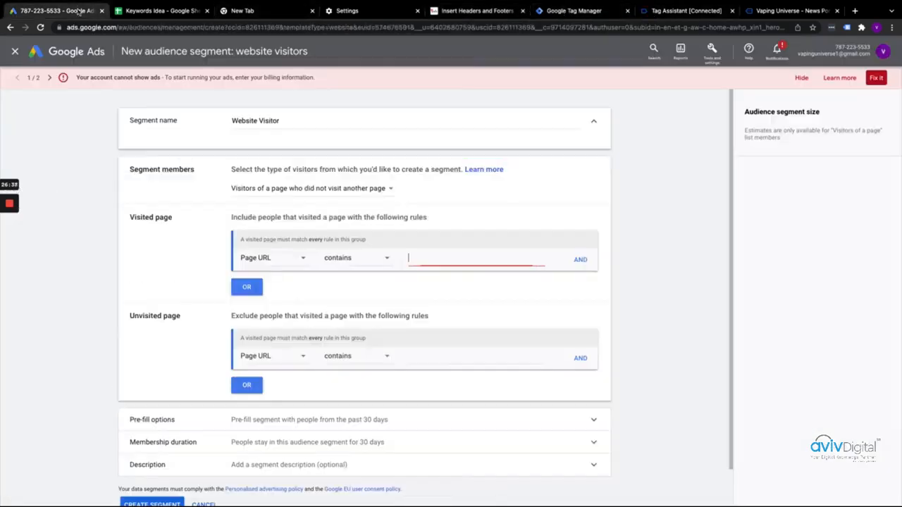
key("ctrl+v")
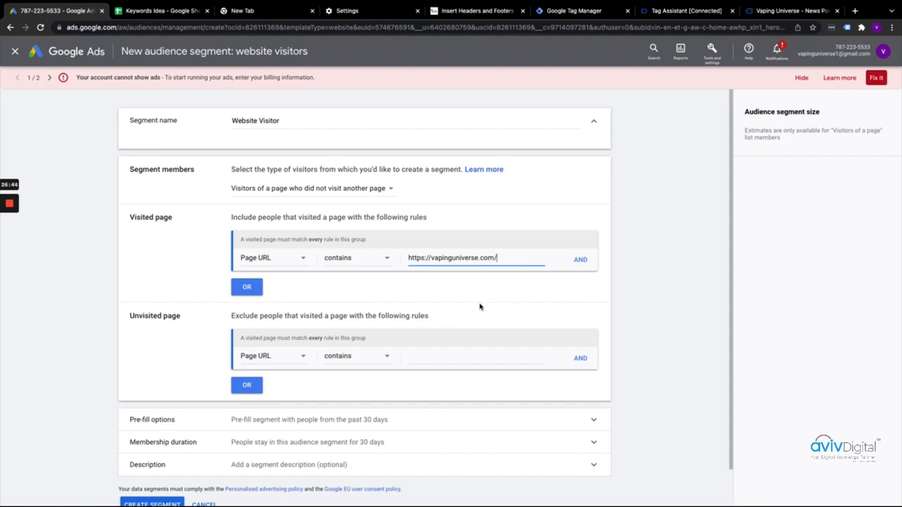
left_click(437, 285)
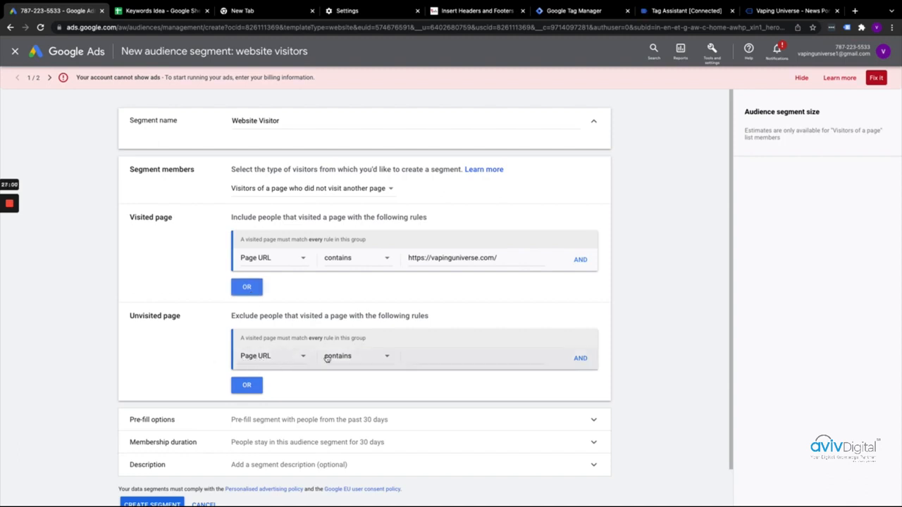
left_click(453, 357)
key("ctrl+v")
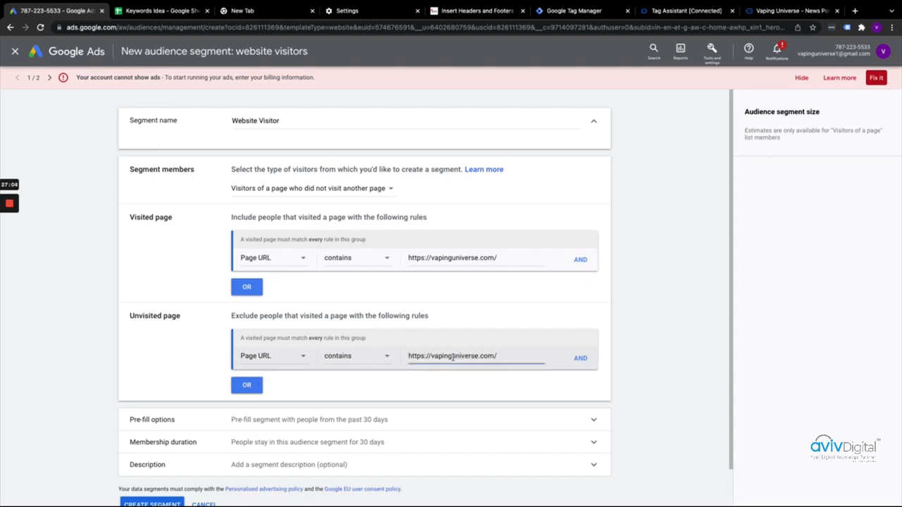
type("thankup")
type("i")
key("BackSpace")
key("BackSpace")
type("up")
key("BackSpace")
type("you")
left_click(216, 389)
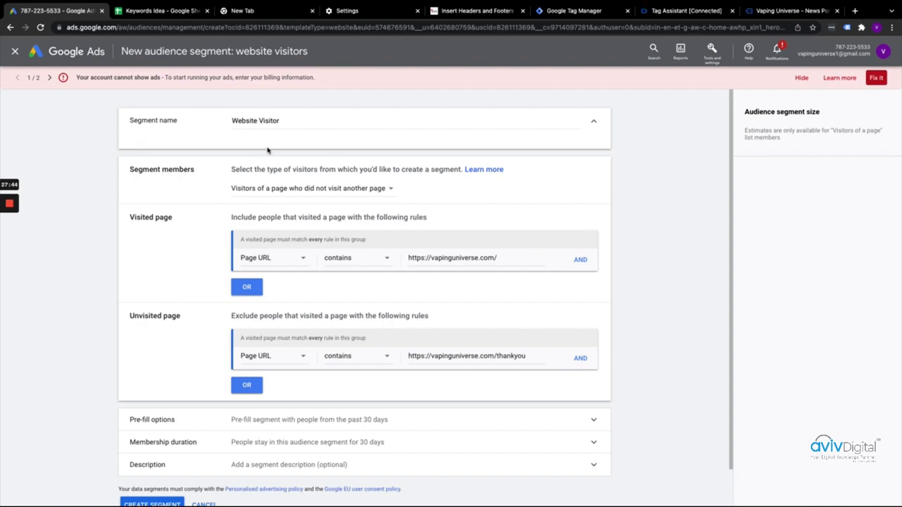
Step: Extend the segment name to "Website Visitor - Not Leads"
left_click(298, 122)
type("-")
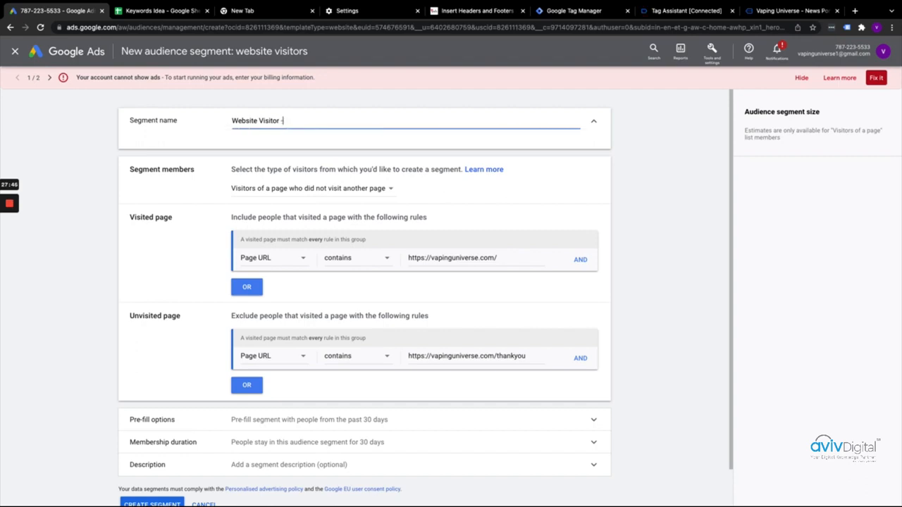
type(" Not Leads")
Step: Set the pre-fill option to include people who matched the rules within the past 30 days
scroll(265, 322, "down", 1)
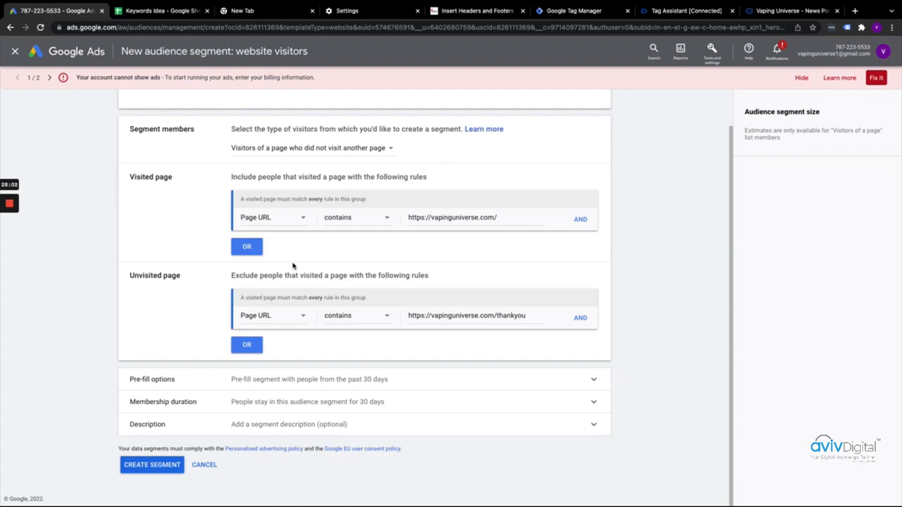
left_click(281, 384)
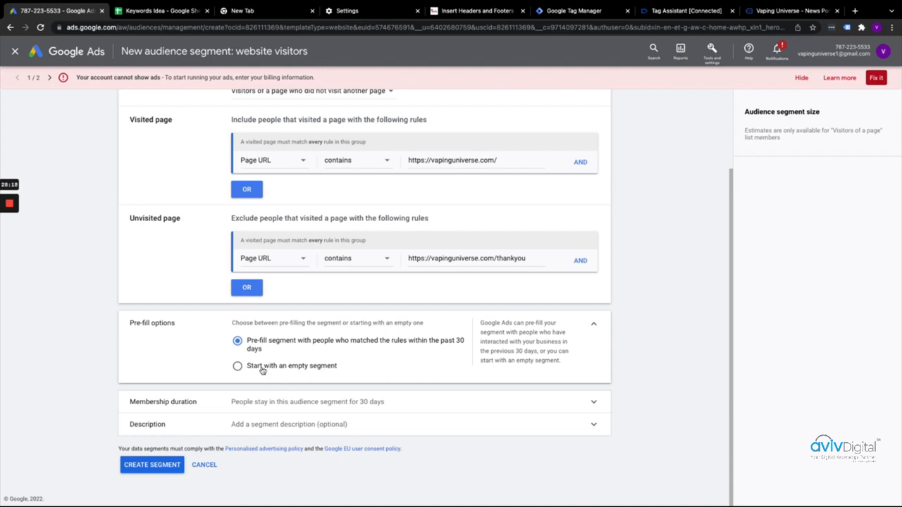
left_click(262, 371)
left_click(247, 339)
Step: Set the segment's membership duration to 540 days
left_click(256, 400)
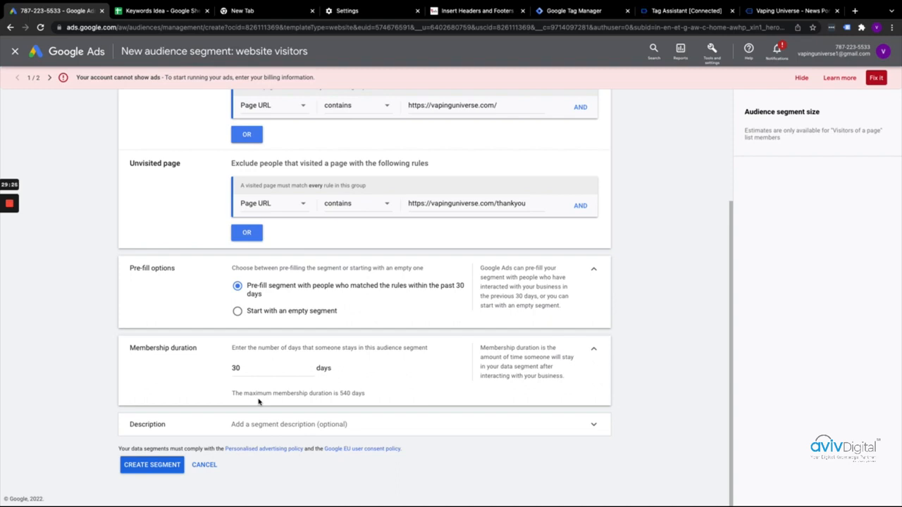
left_click(266, 368)
double_click(266, 368)
type("540")
Step: Add the segment description "Website Vistor + Not Lead - 540D"
left_click(235, 431)
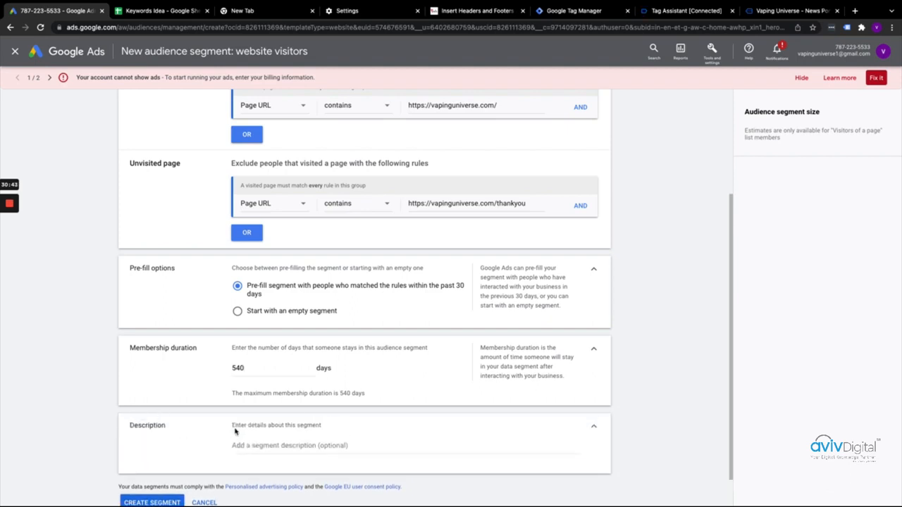
left_click(292, 445)
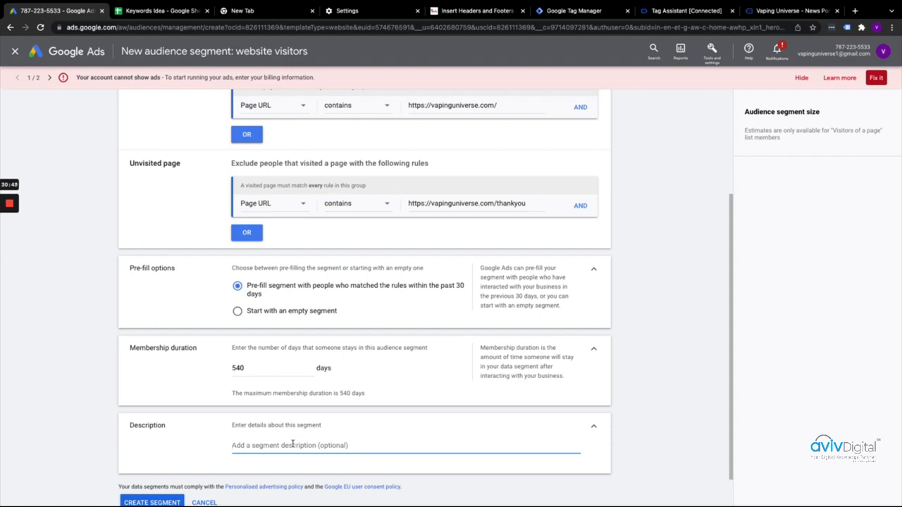
type("Website ")
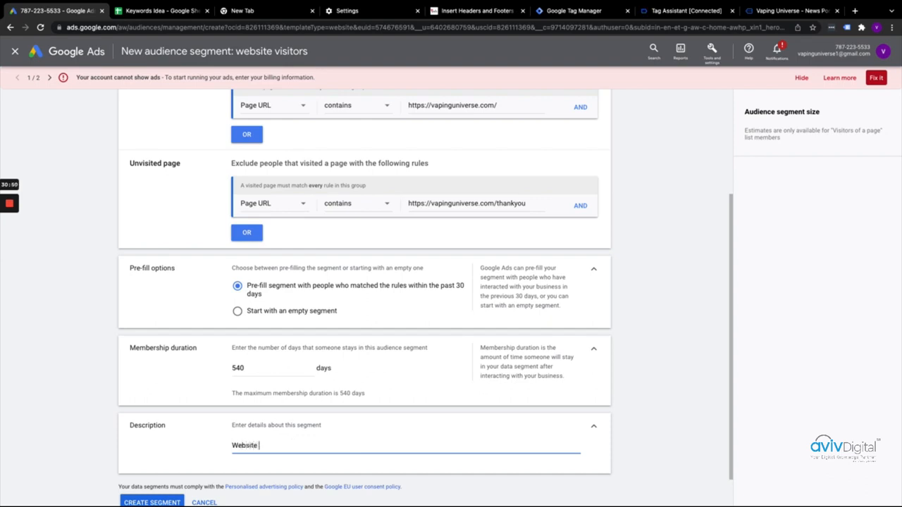
type("Vistor")
type("+ Not Lead - 540D")
Step: Create the website visitors segment with the configured settings
scroll(155, 501, "down", 1)
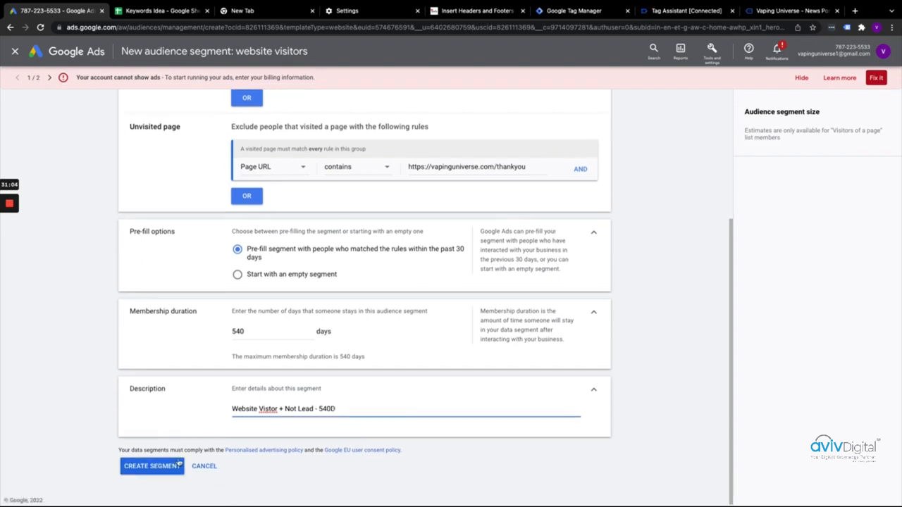
left_click(153, 471)
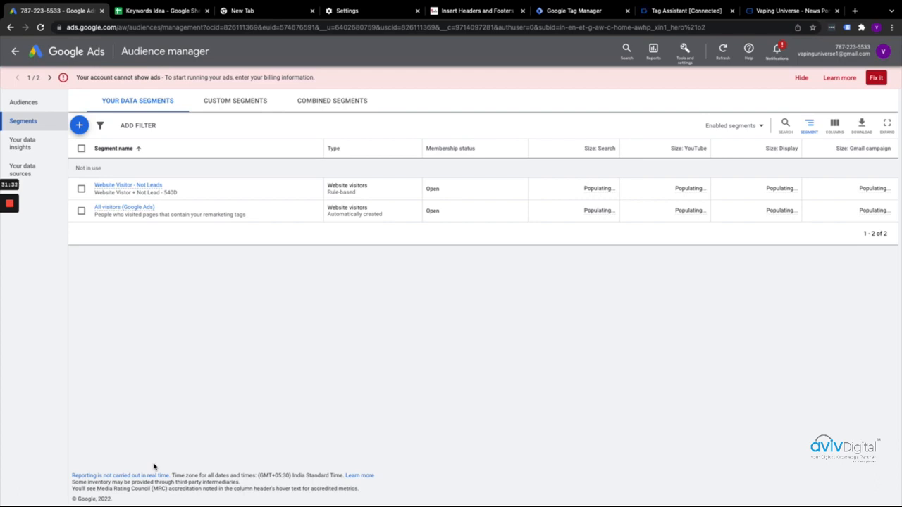
mouse_move(5, 282)
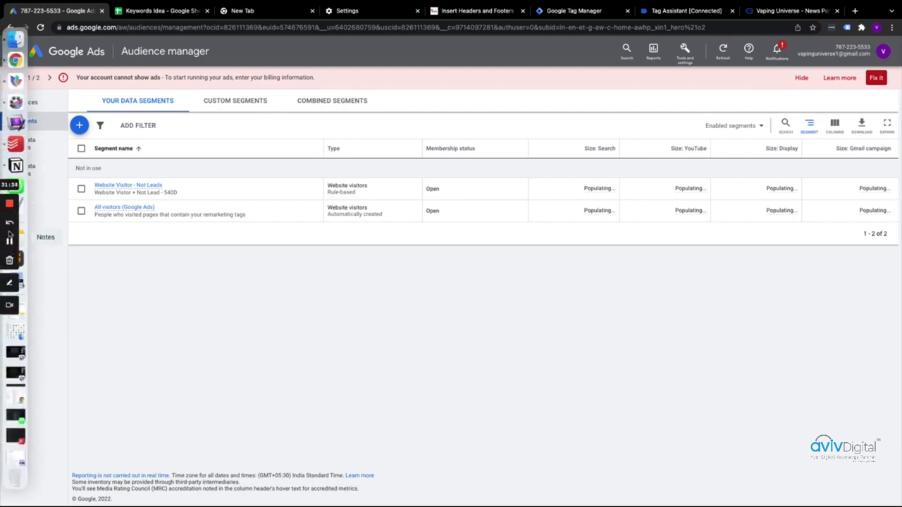